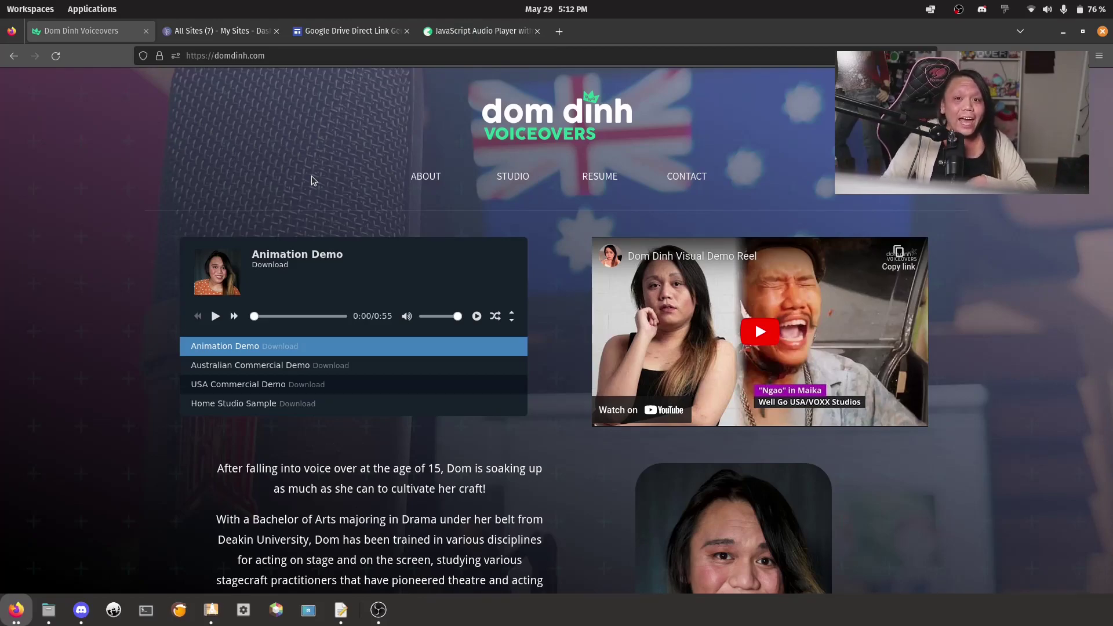
Play the Animation Demo track in the Dom Dinh Voiceovers playlist audio player
click(216, 317)
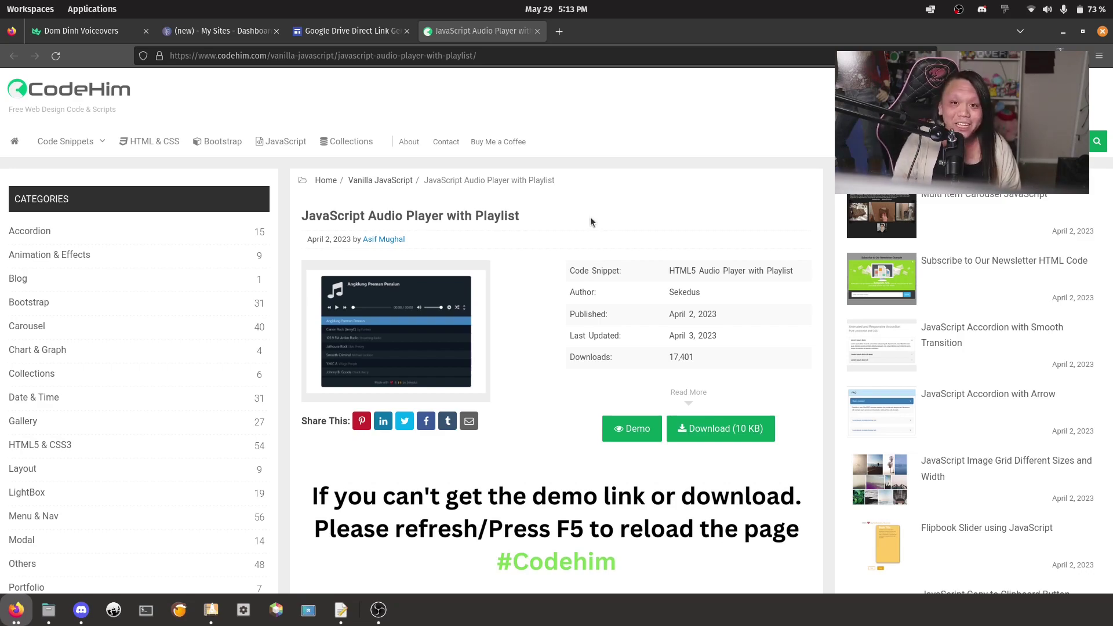
Close the CodeHim 'JavaScript Audio Player with Playlist' tab to get back to the Carrd editor
key(ctrl+w)
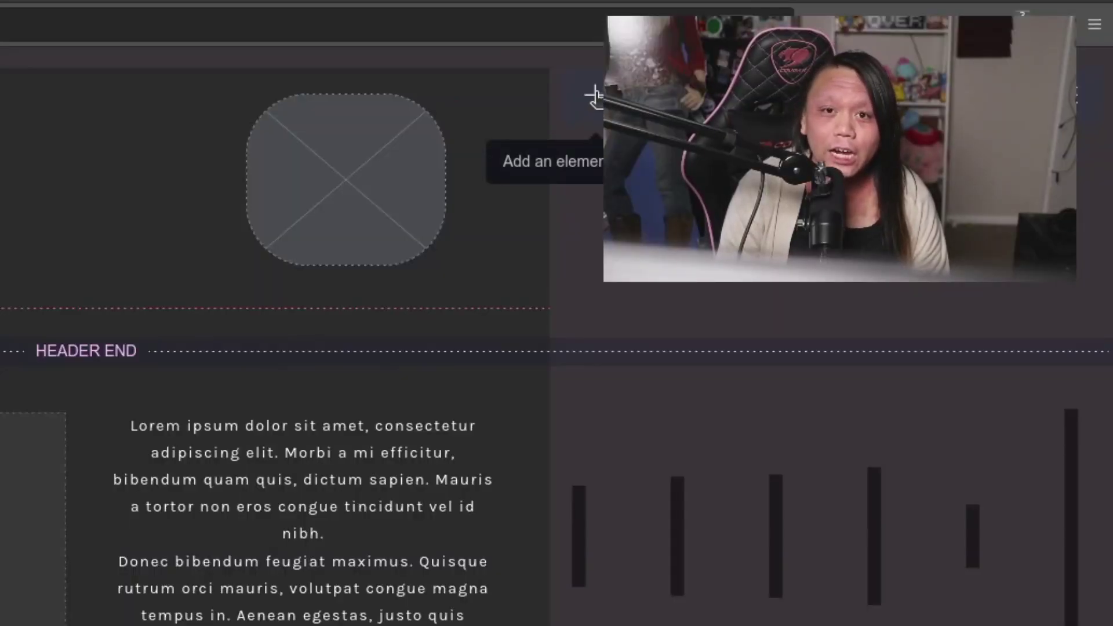
Add a Hidden, Head-placed embed labelled 'CSS: Audio Player' containing the player's pasted CSS
click(594, 95)
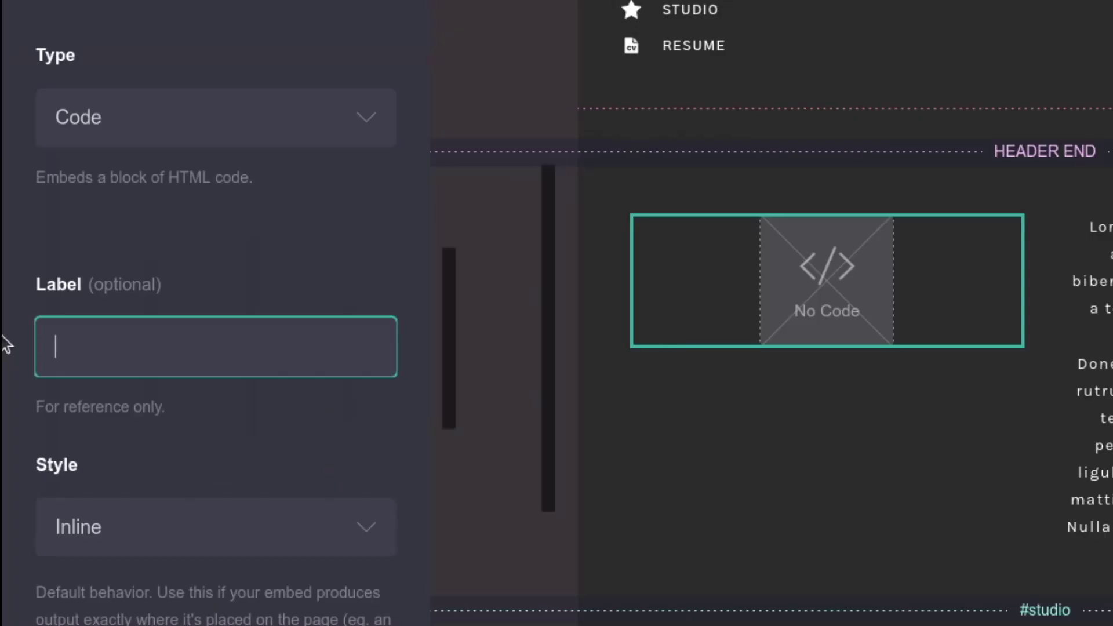
text(CSS: Audio Player)
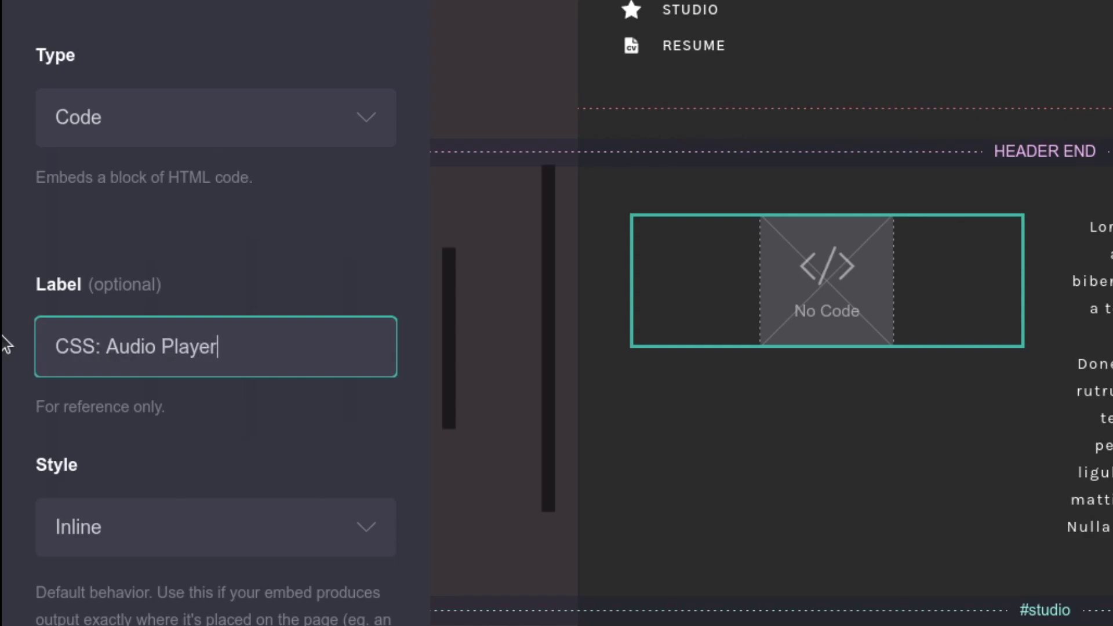
key(Tab)
click(113, 318)
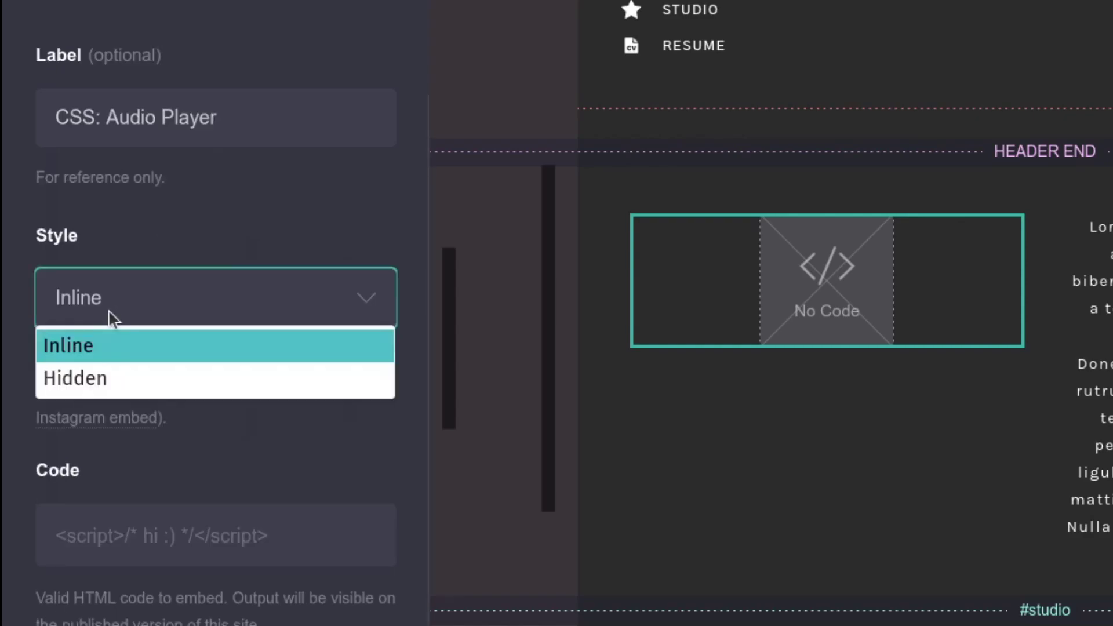
click(112, 364)
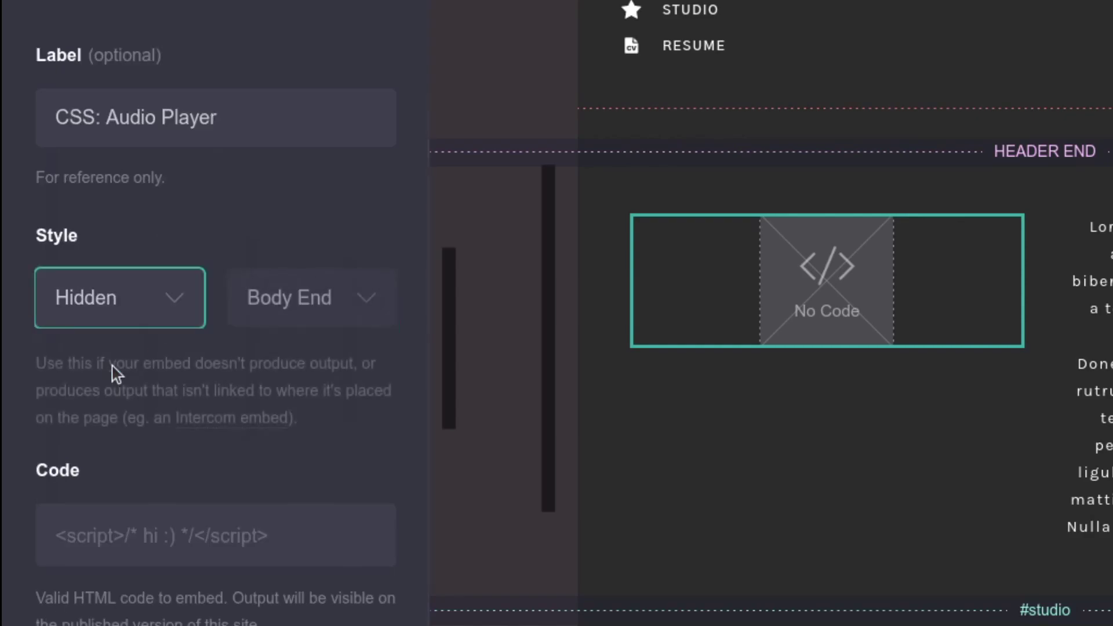
click(290, 304)
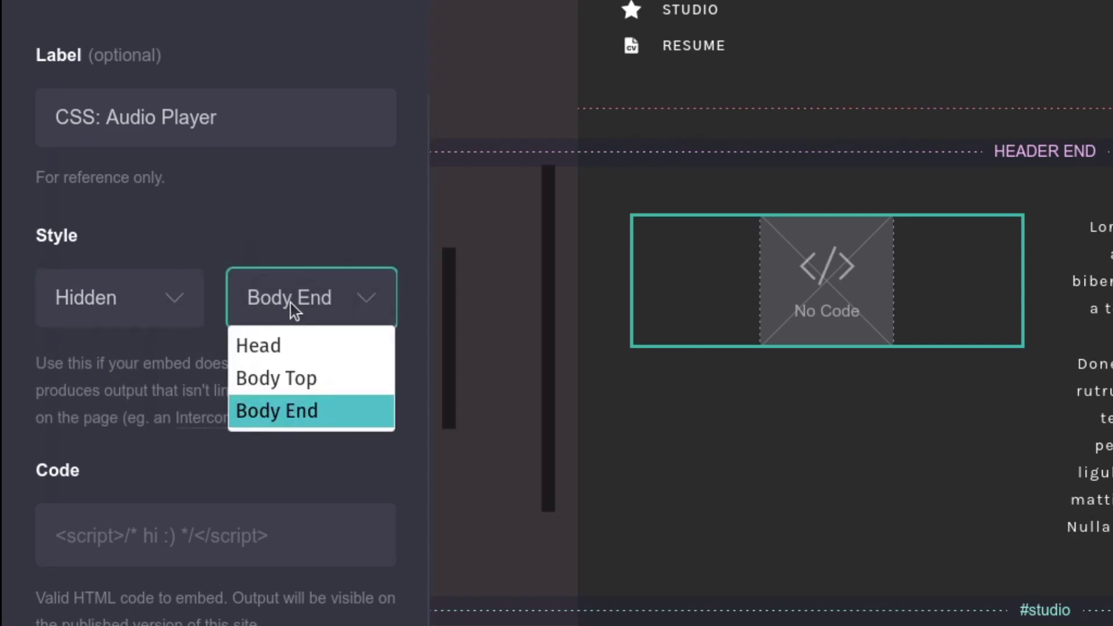
click(286, 347)
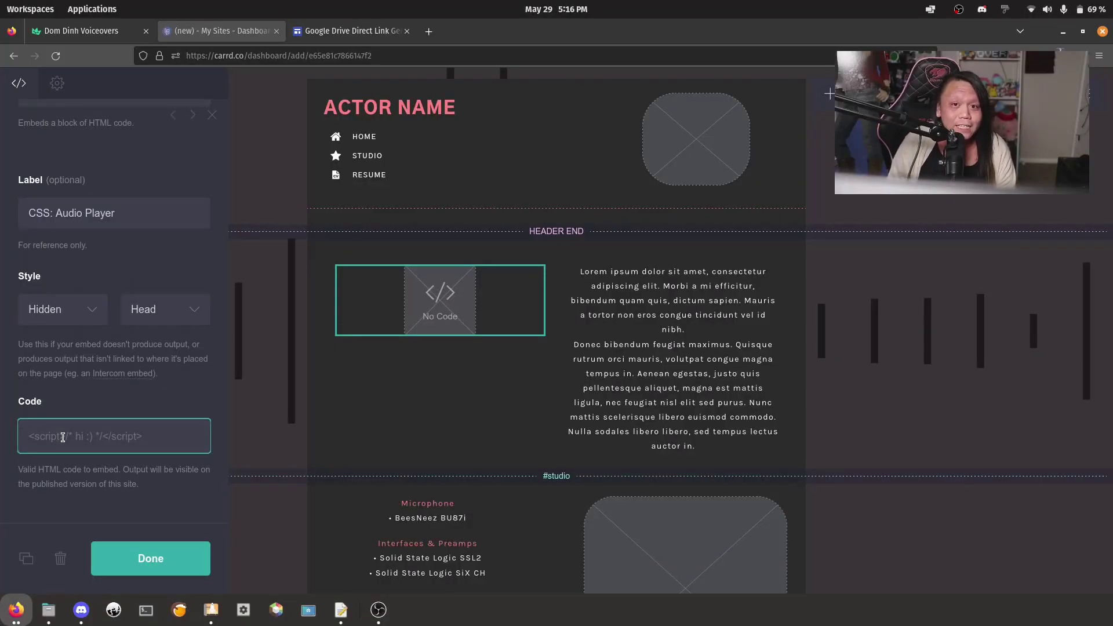
key(ctrl+v)
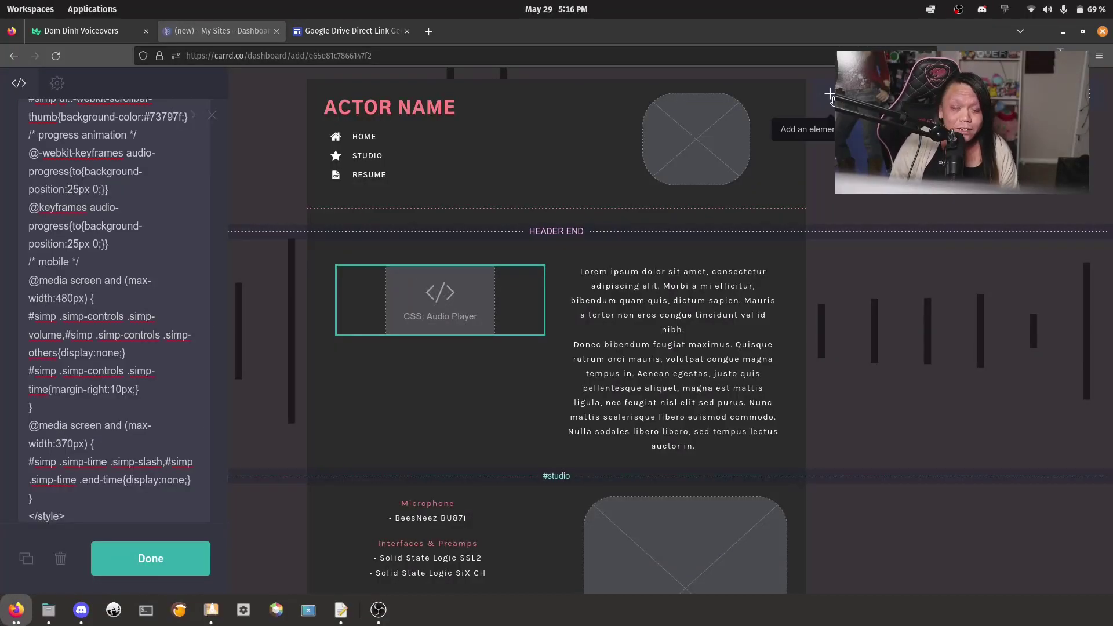
Add a Hidden Body End embed labelled 'JS: Audio Player' holding the player's pasted JavaScript
click(831, 94)
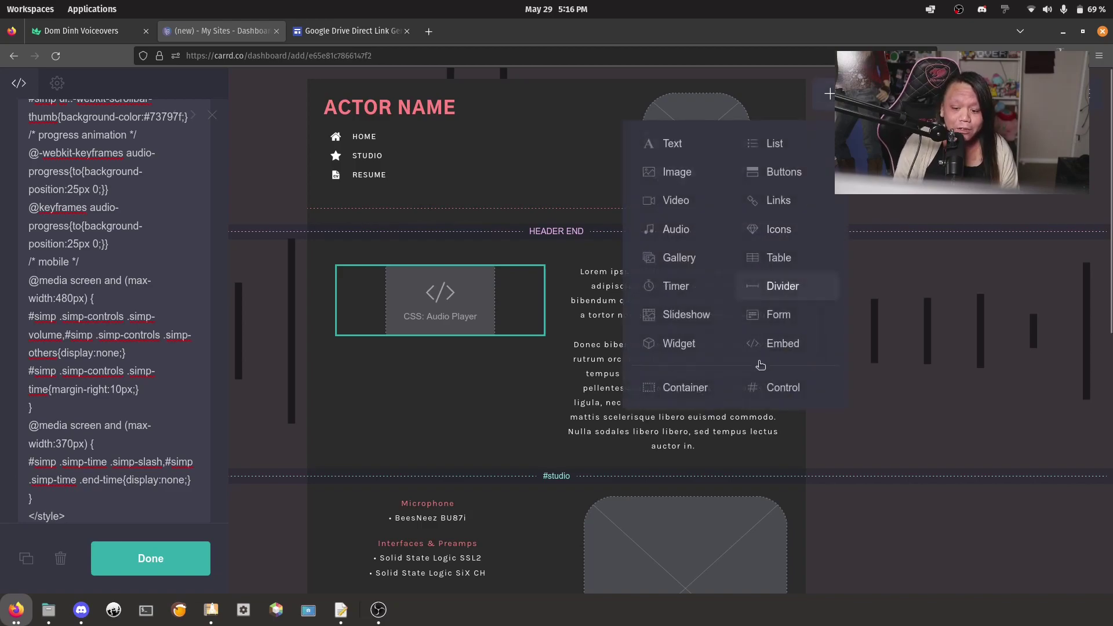
click(780, 343)
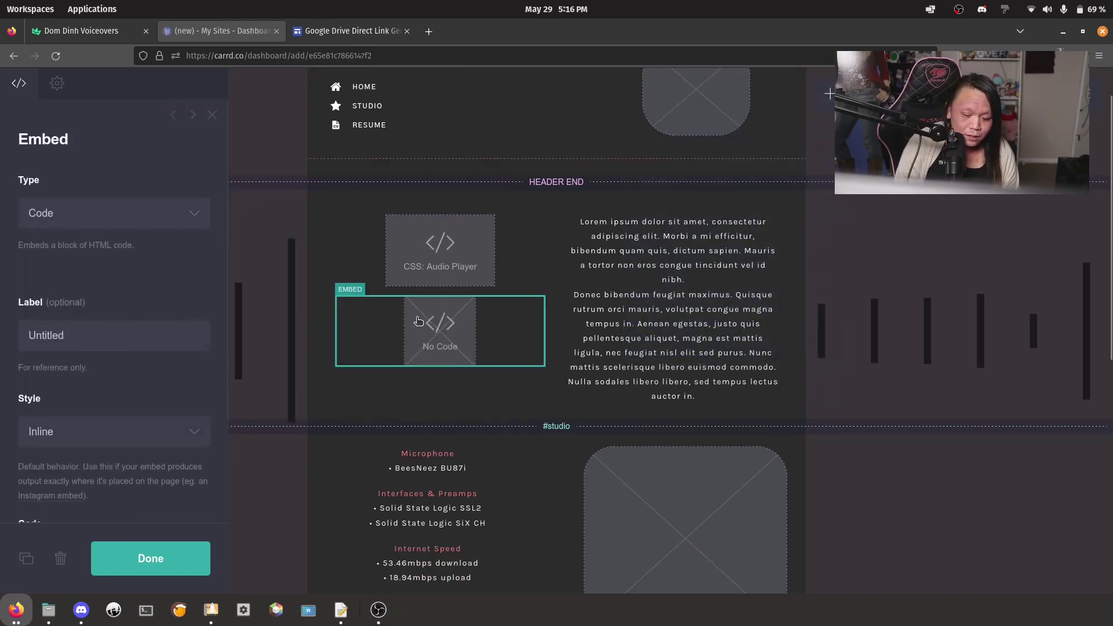
text(JS)
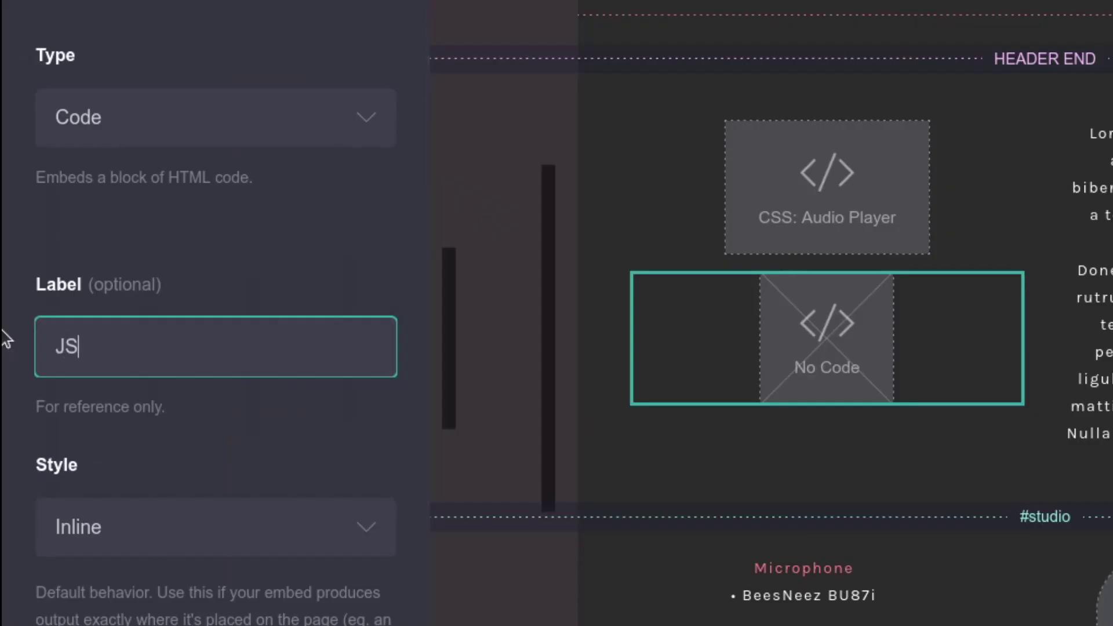
text(: Audio Player)
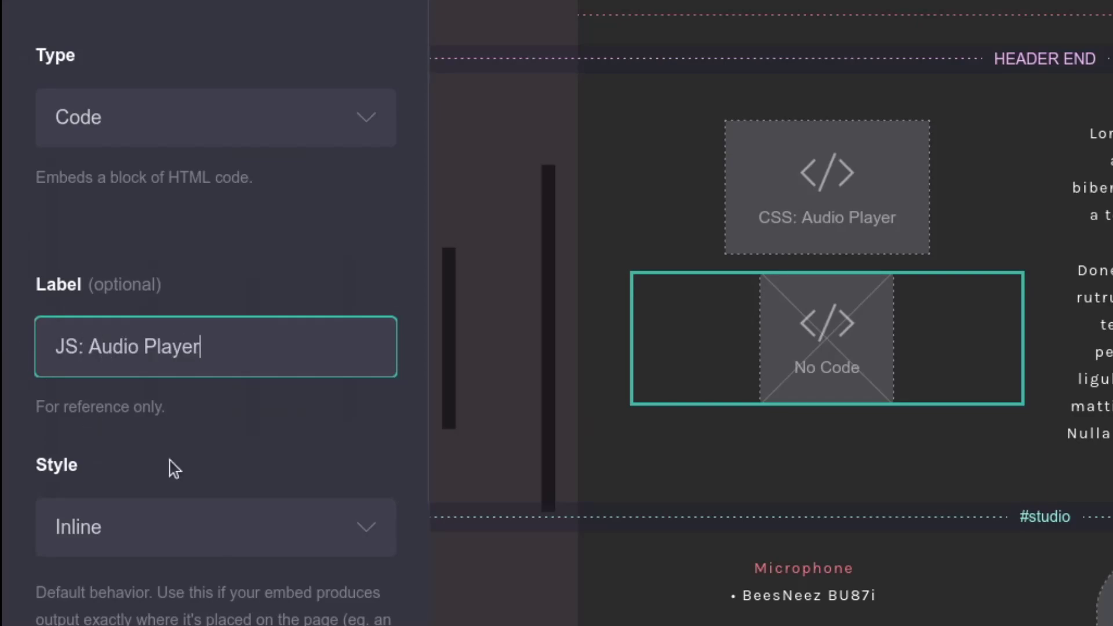
scroll(174, 406, down, 4)
click(178, 301)
click(115, 385)
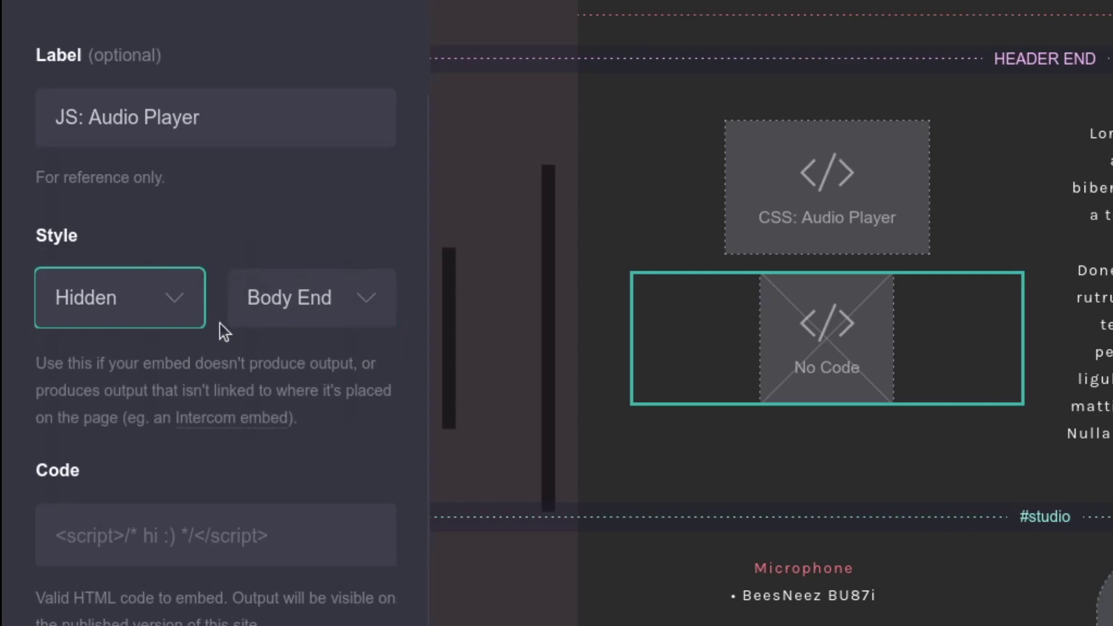
click(120, 548)
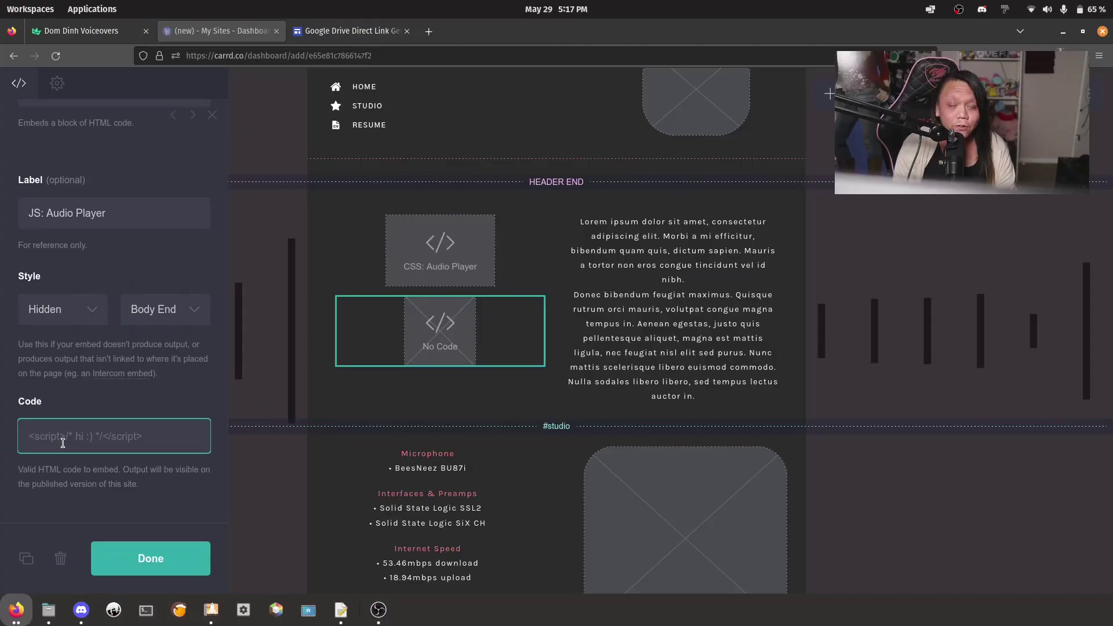
key(ctrl+v)
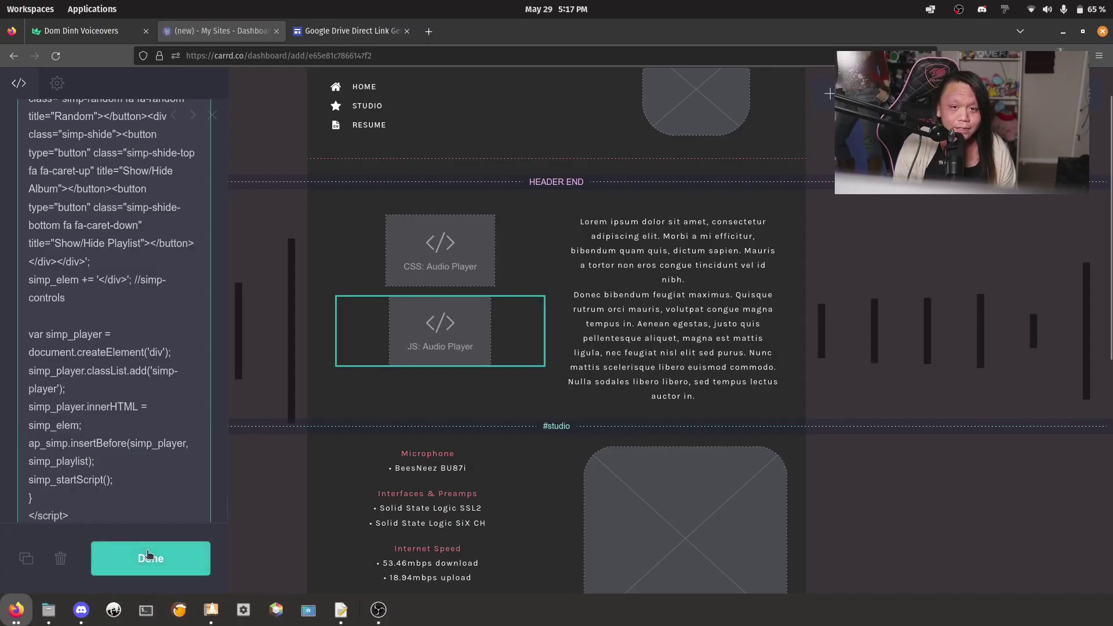
click(150, 558)
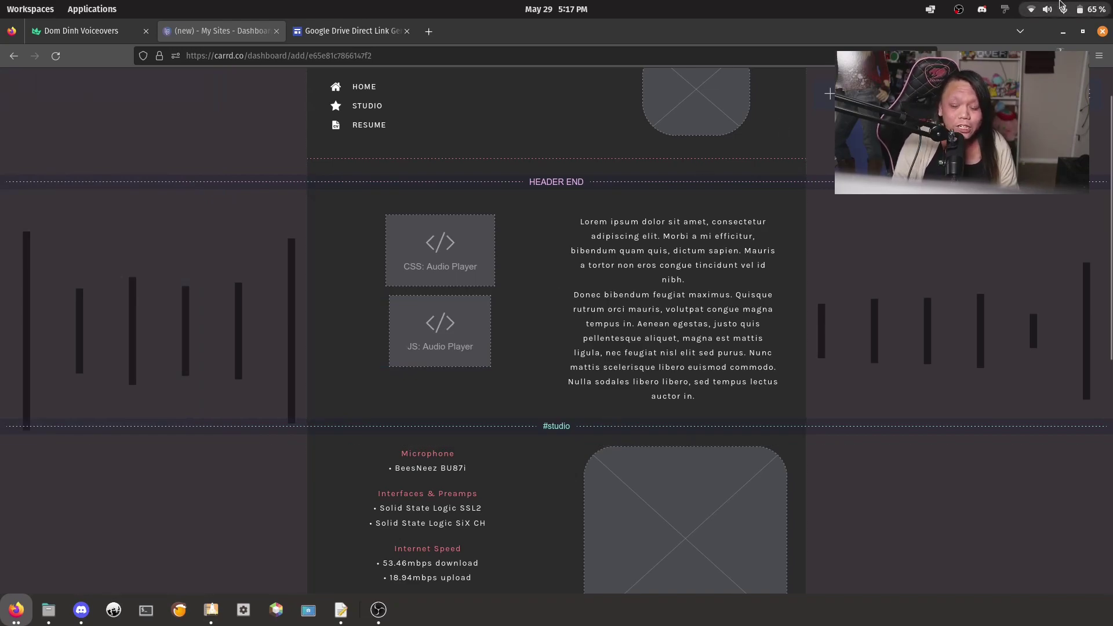
Add a third embed, move it beneath the JS embed, and label it 'HTML: Audio Player'
click(830, 93)
click(801, 346)
drag(522, 539, 420, 423)
click(55, 212)
text(HTML: Audio Player)
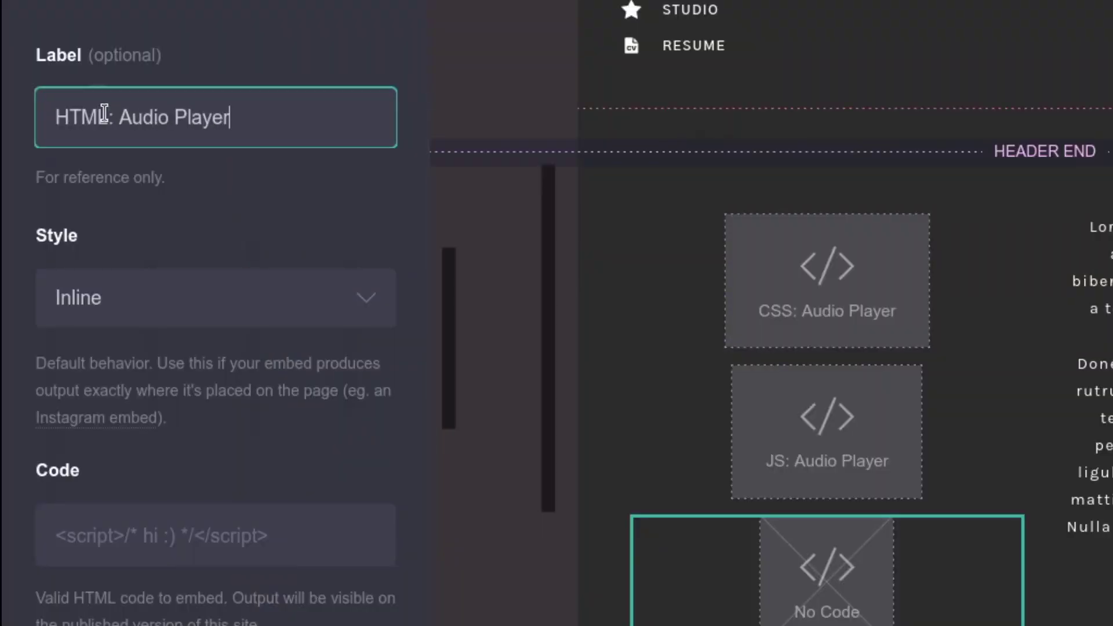
click(130, 231)
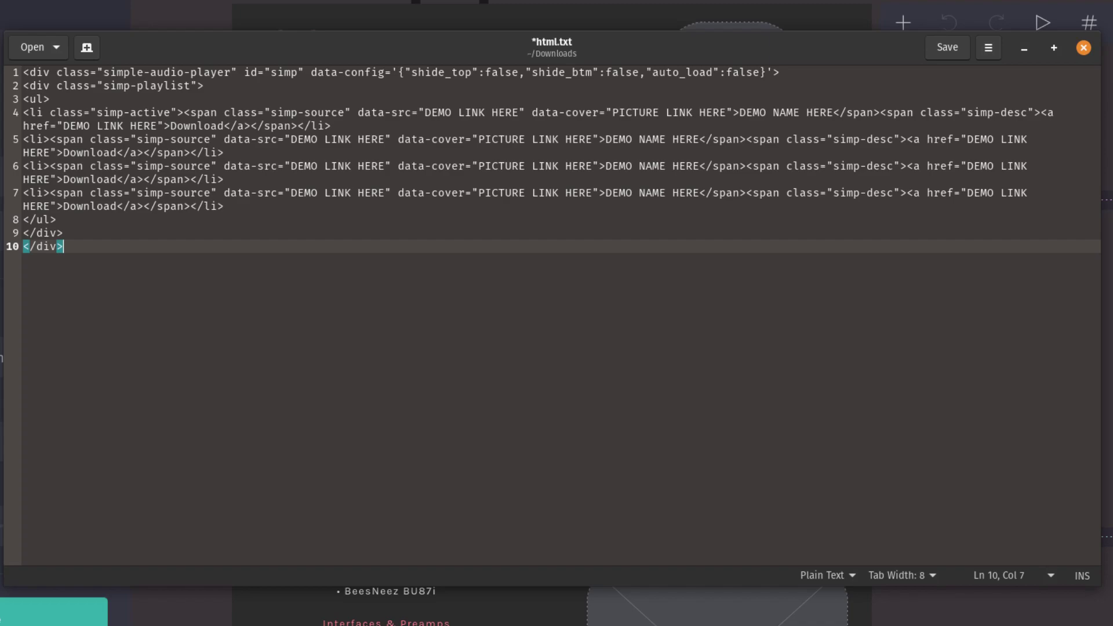
Replace the first track's DEMO LINK HERE placeholder in html.txt with a pasted Drive link
drag(425, 112, 519, 112)
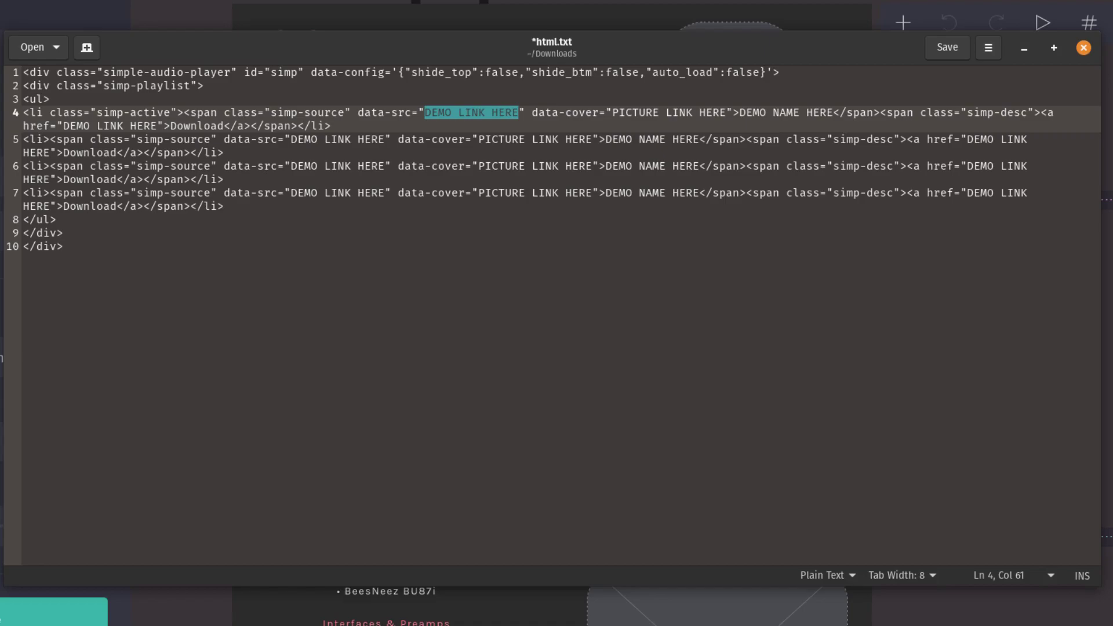
key(ctrl+v)
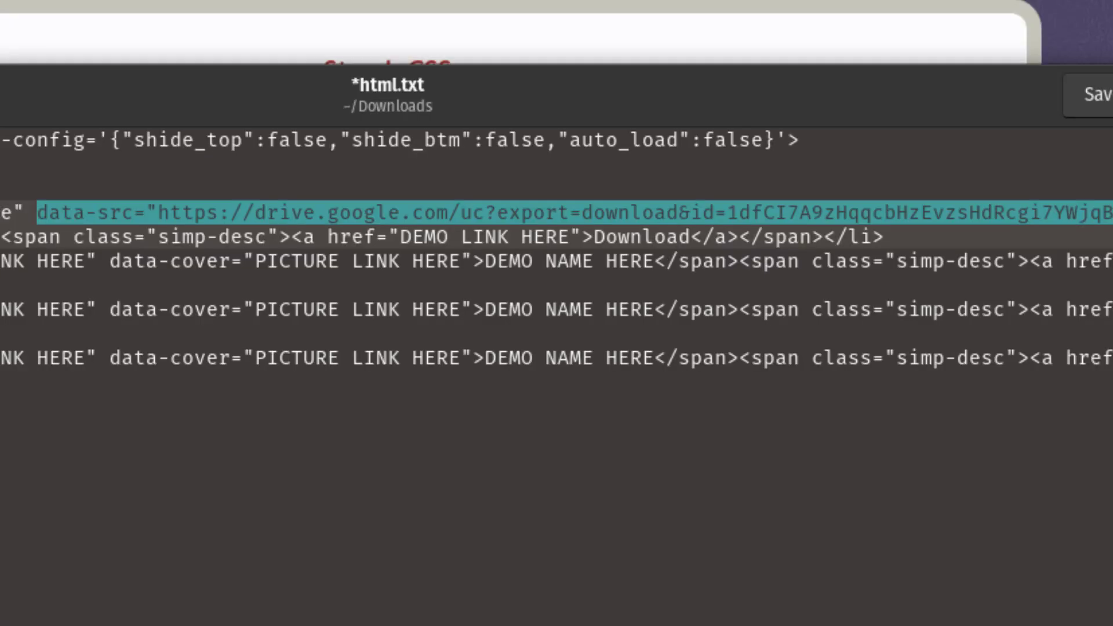
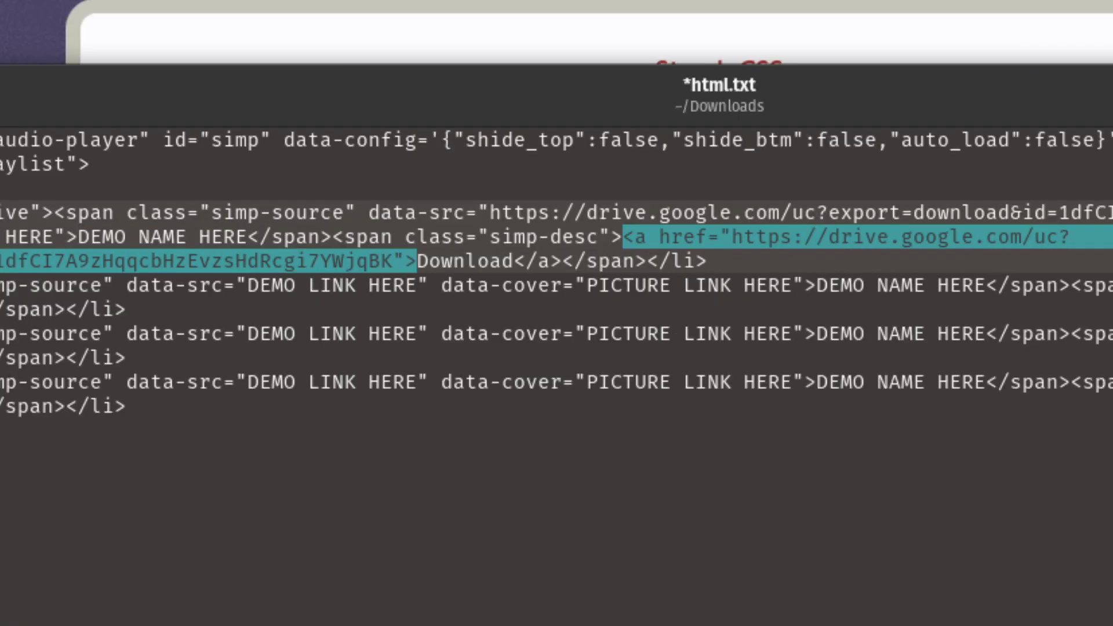
key(alt+Tab)
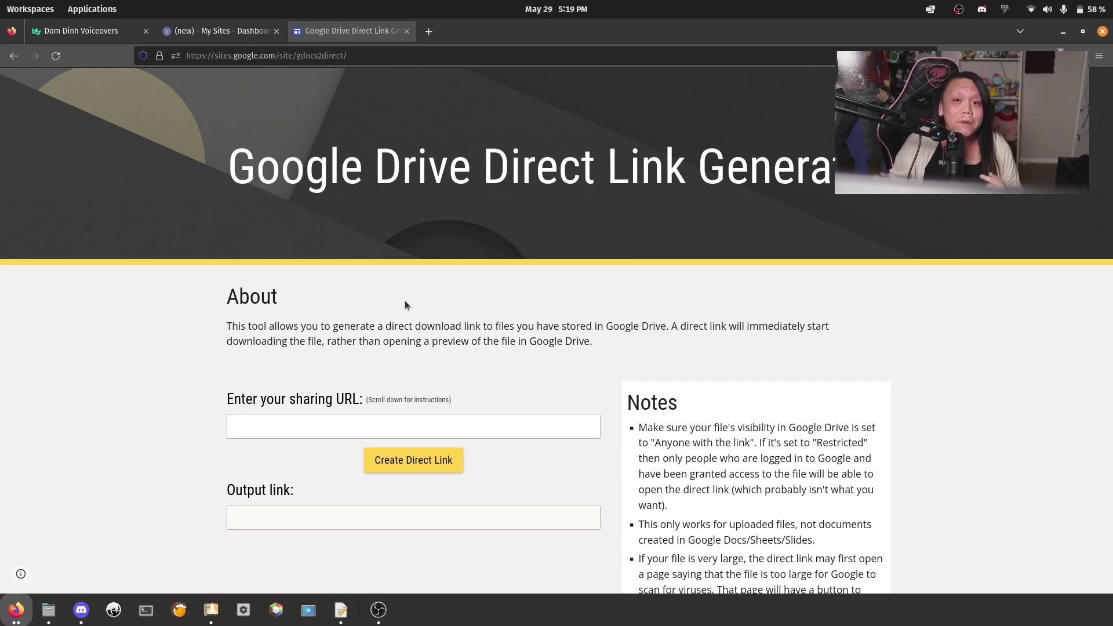
Fill the first track's audio source, download link and PICTURE LINK HERE cover with Drive links
key(alt+Tab)
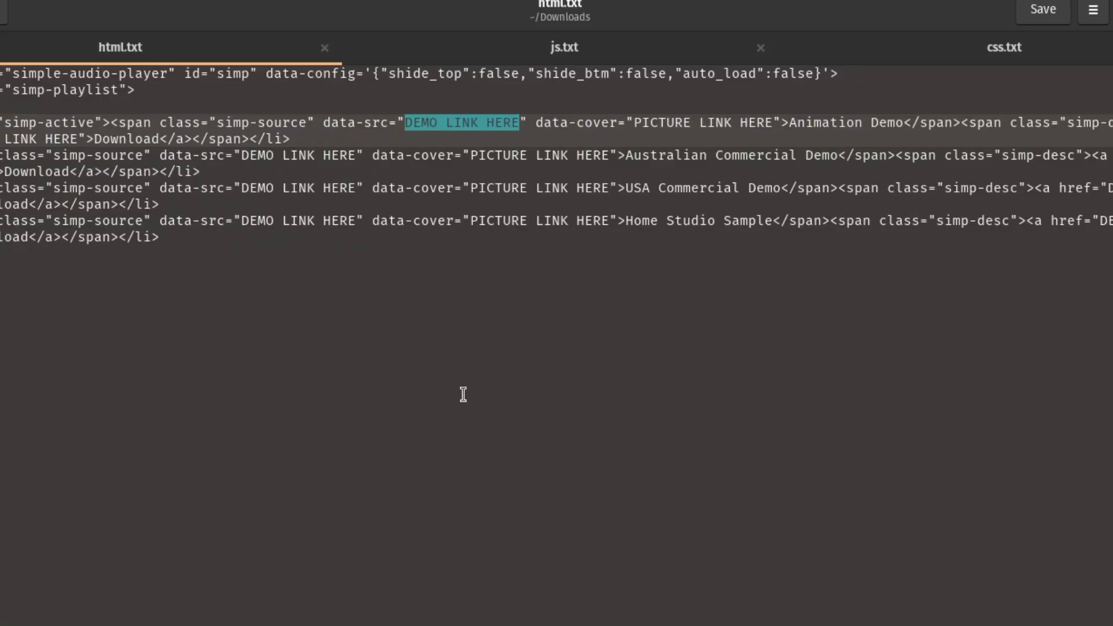
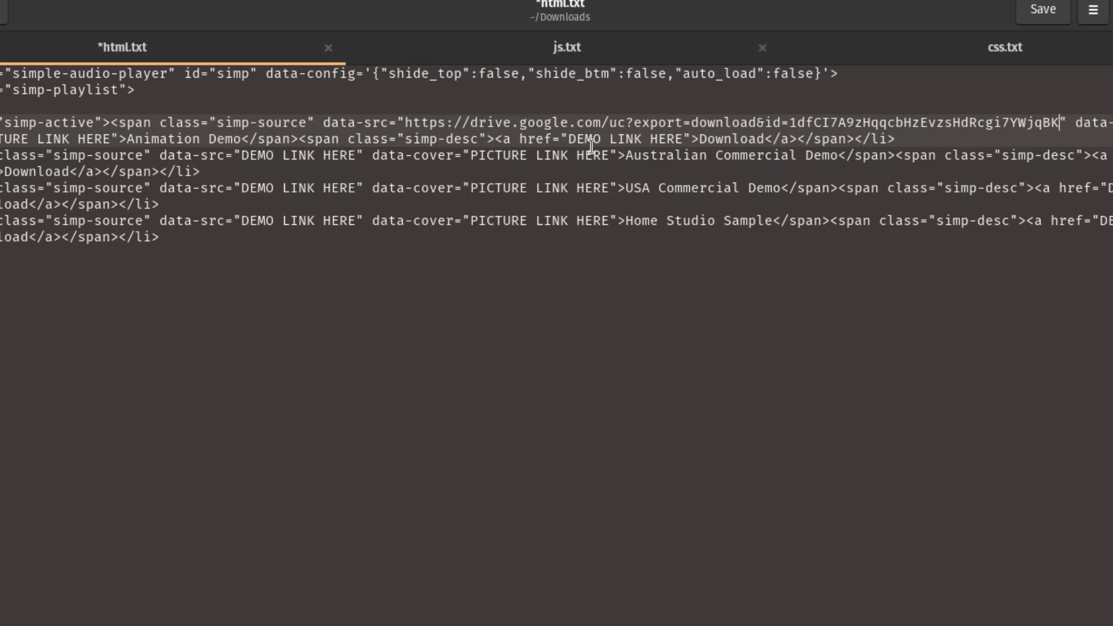
drag(568, 139, 683, 139)
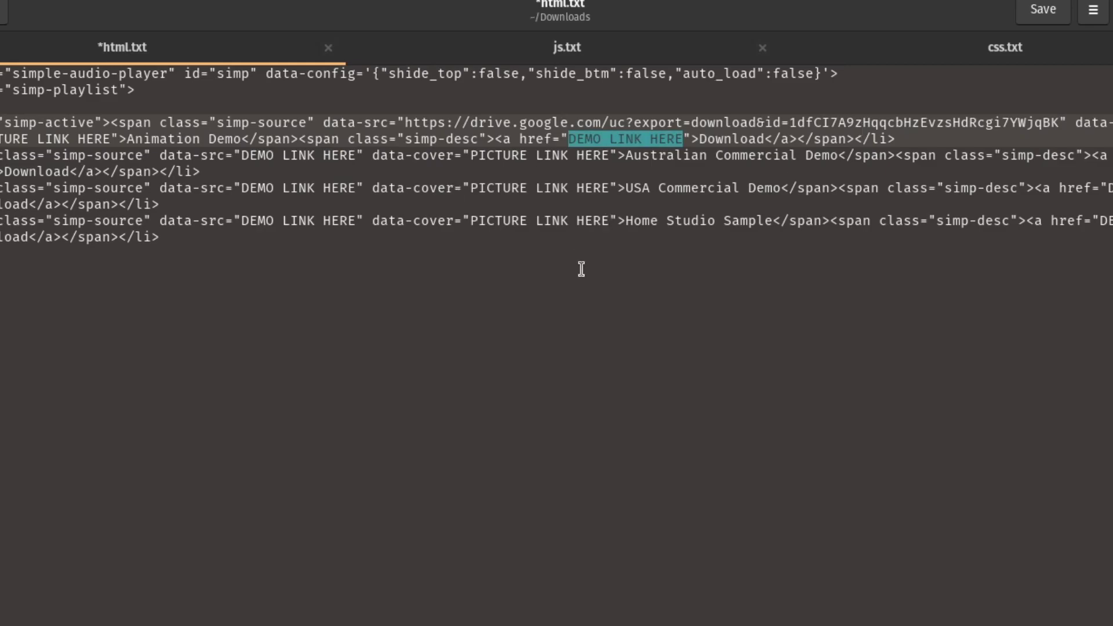
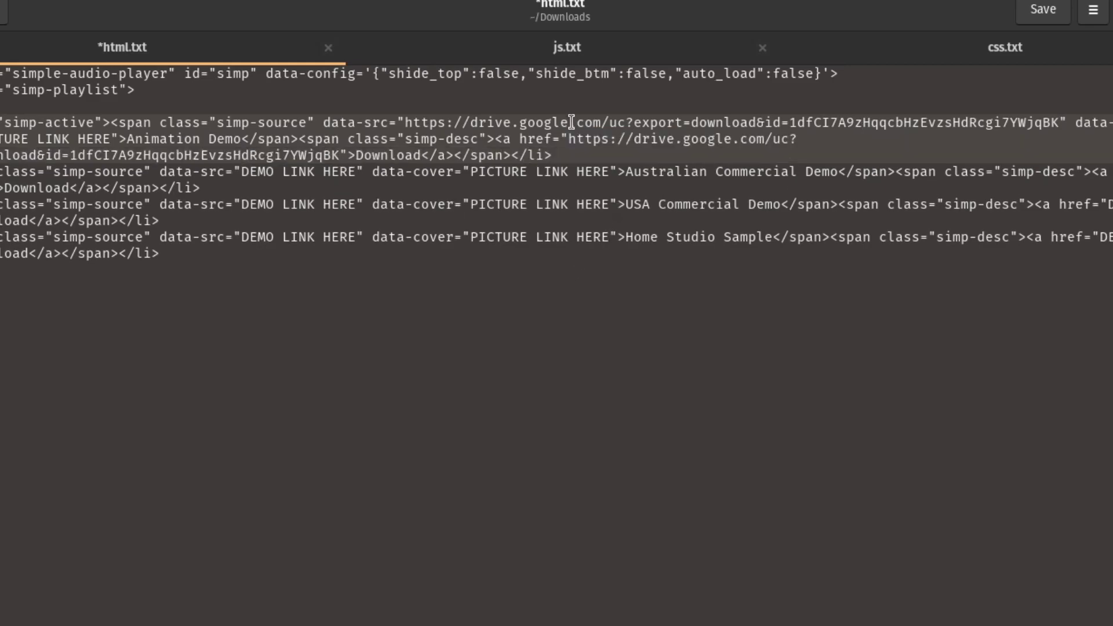
drag(322, 120, 1068, 127)
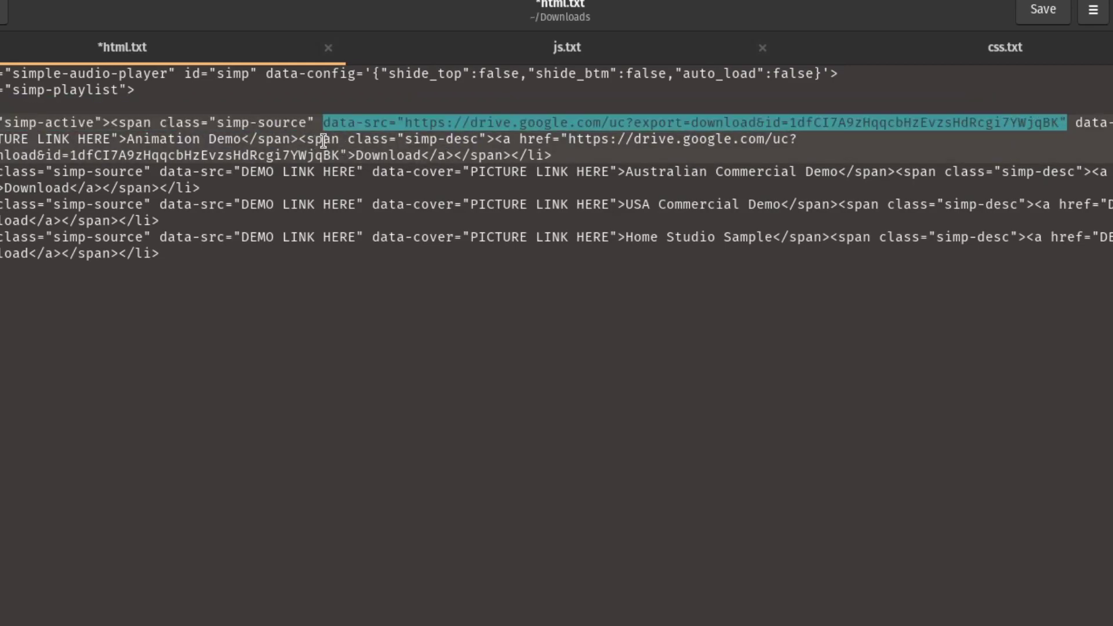
drag(496, 139, 622, 159)
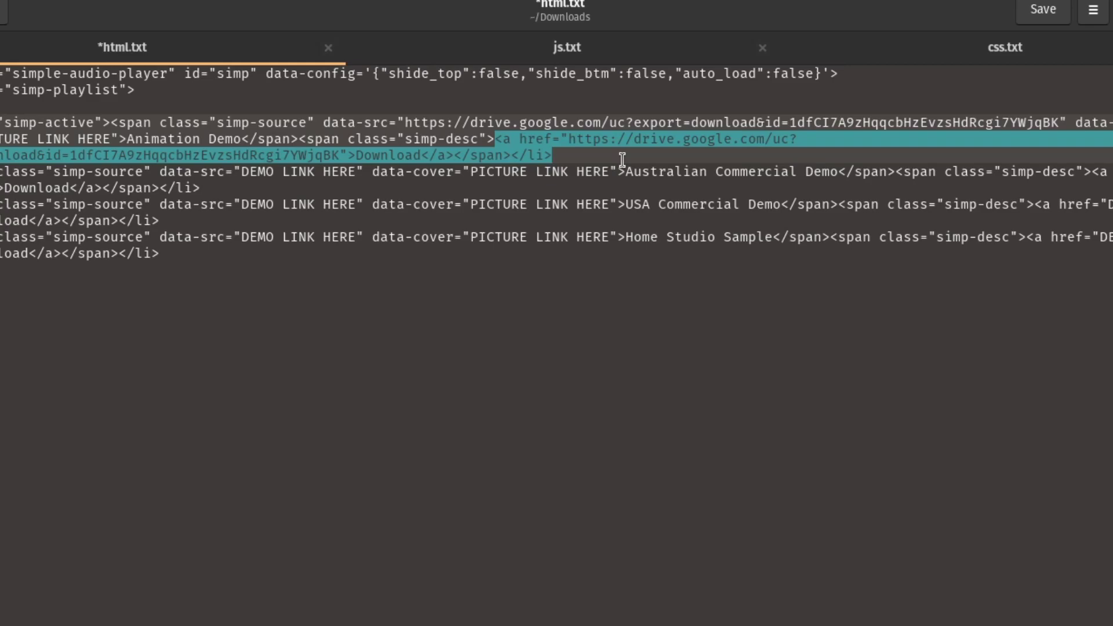
drag(0, 139, 111, 139)
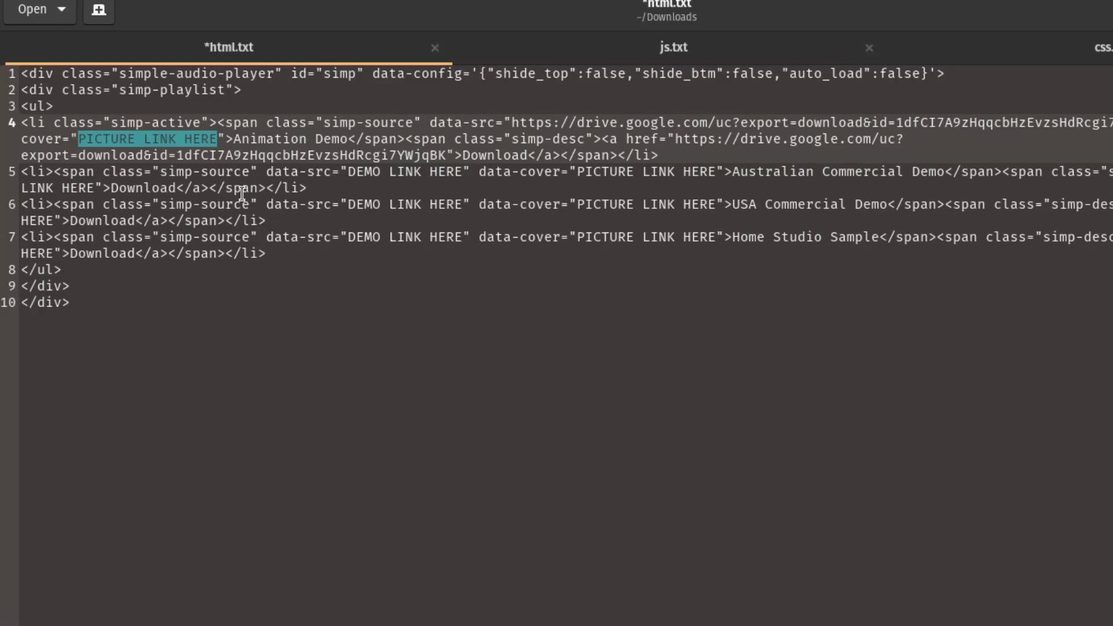
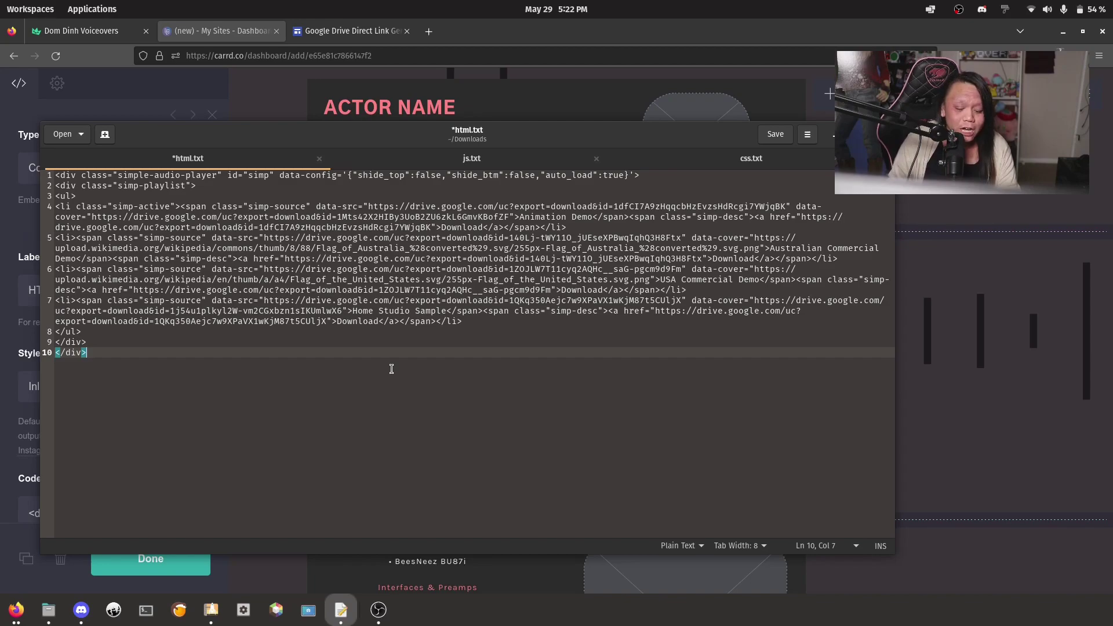
Copy all of html.txt into the HTML: Audio Player embed's code, then save with Ctrl+S
key(ctrl+a)
key(alt+Tab)
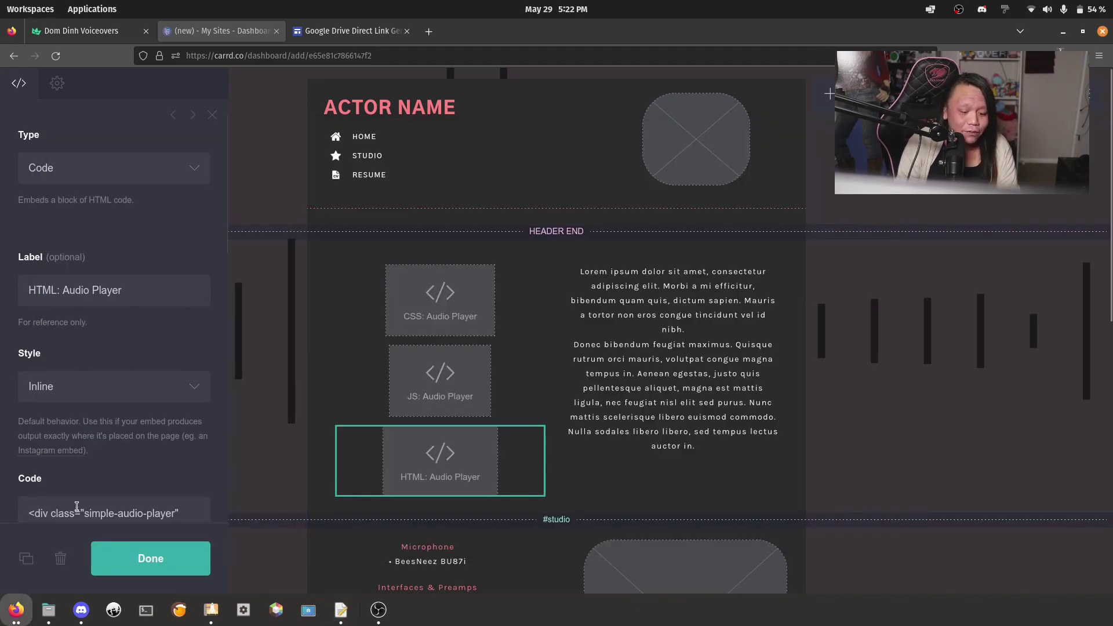
click(76, 506)
key(ctrl+a)
key(ctrl+v)
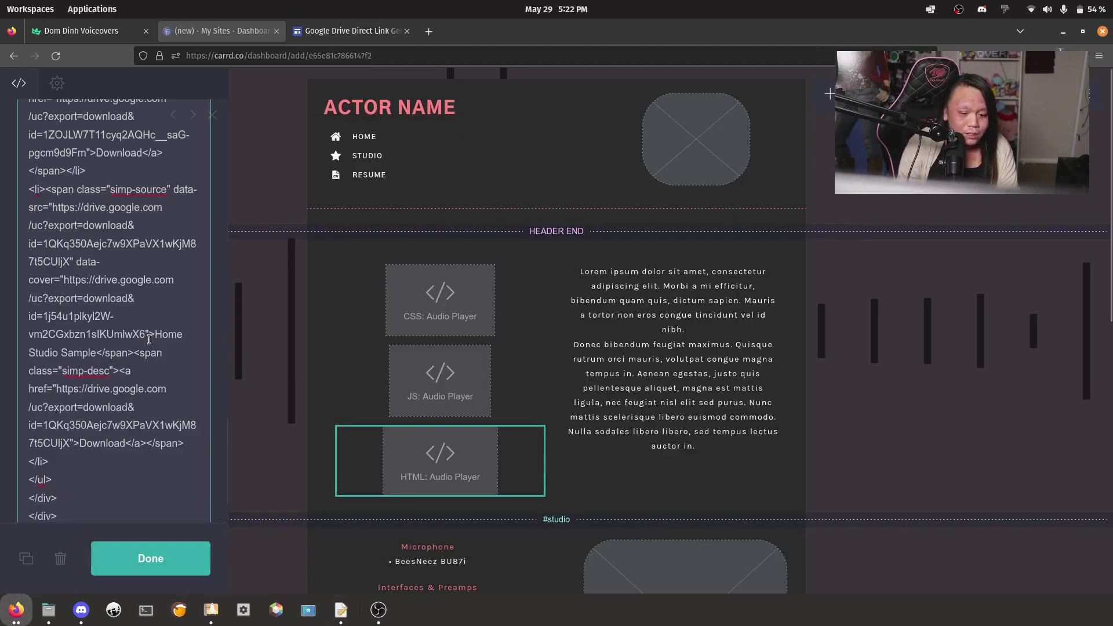
scroll(149, 339, up, 5)
scroll(149, 339, down, 5)
key(ctrl+s)
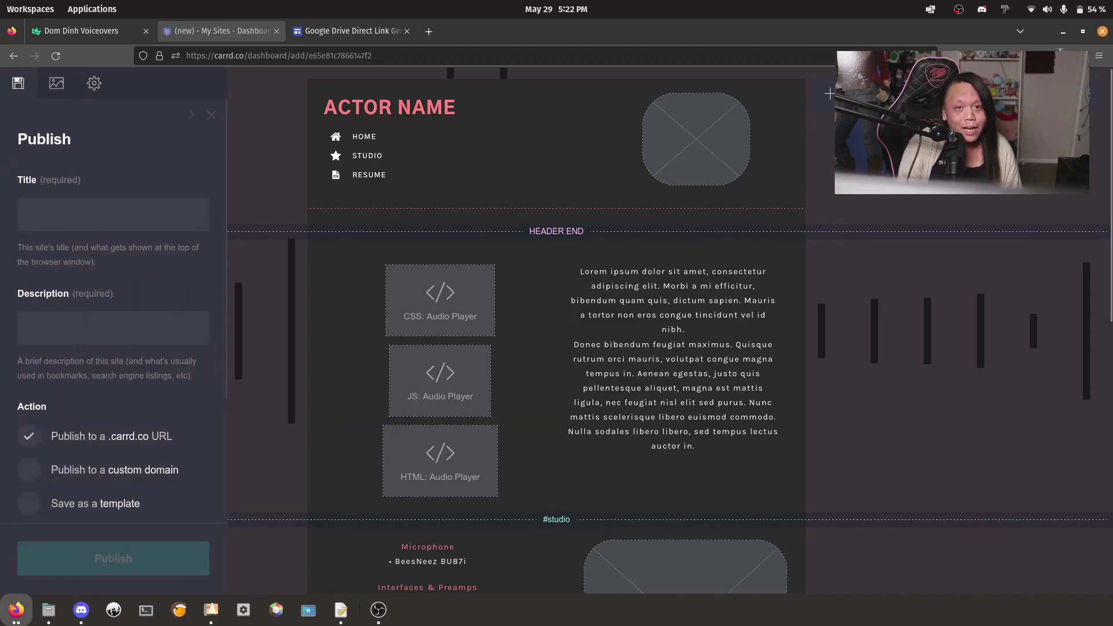